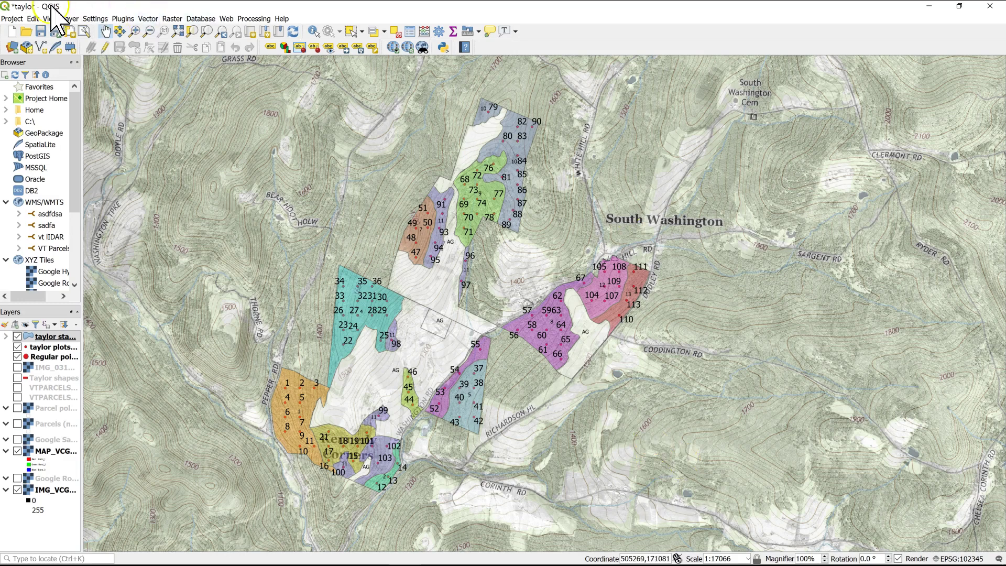
Create a new print layout titled geopdf2.
left_click(16, 20)
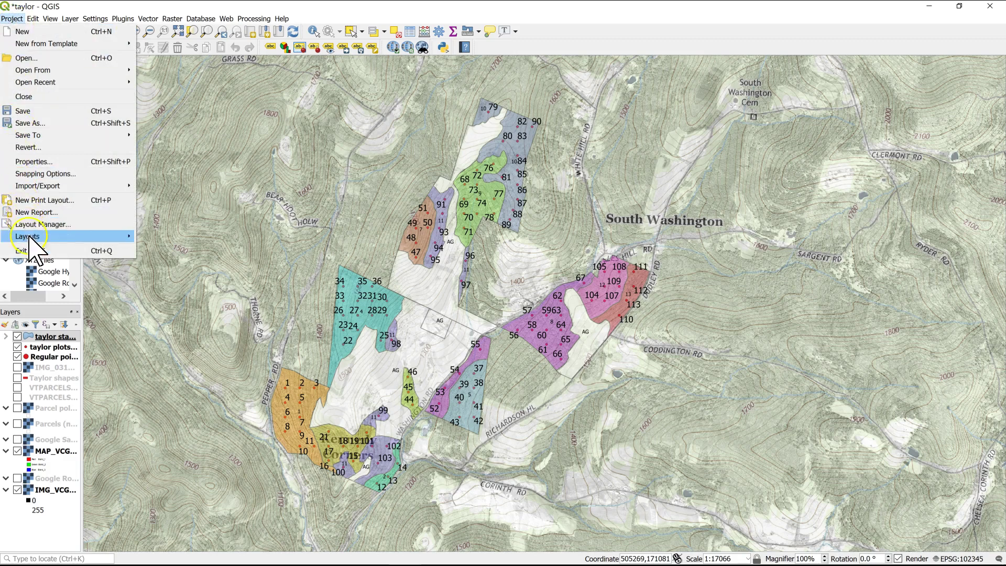
left_click(39, 201)
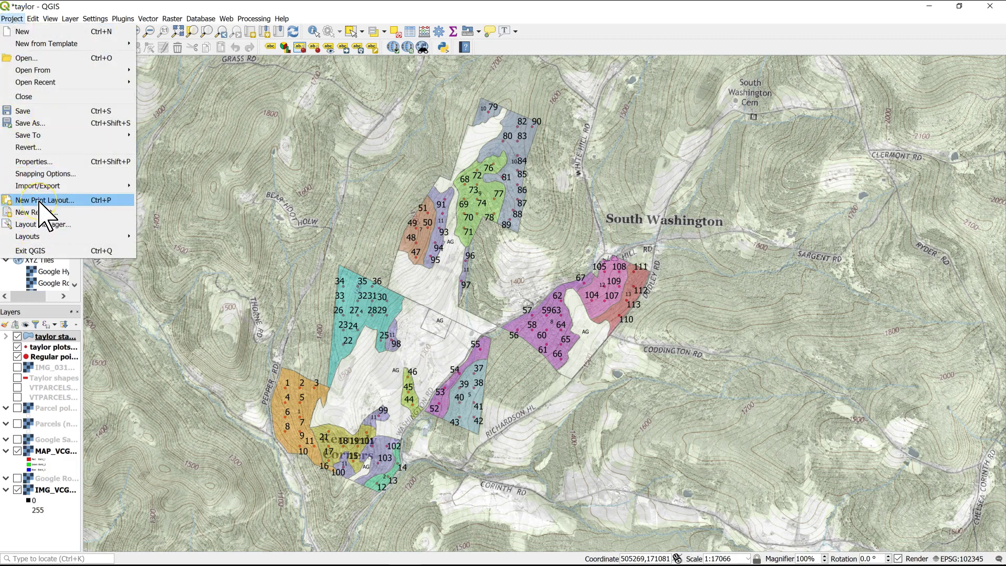
left_click(39, 202)
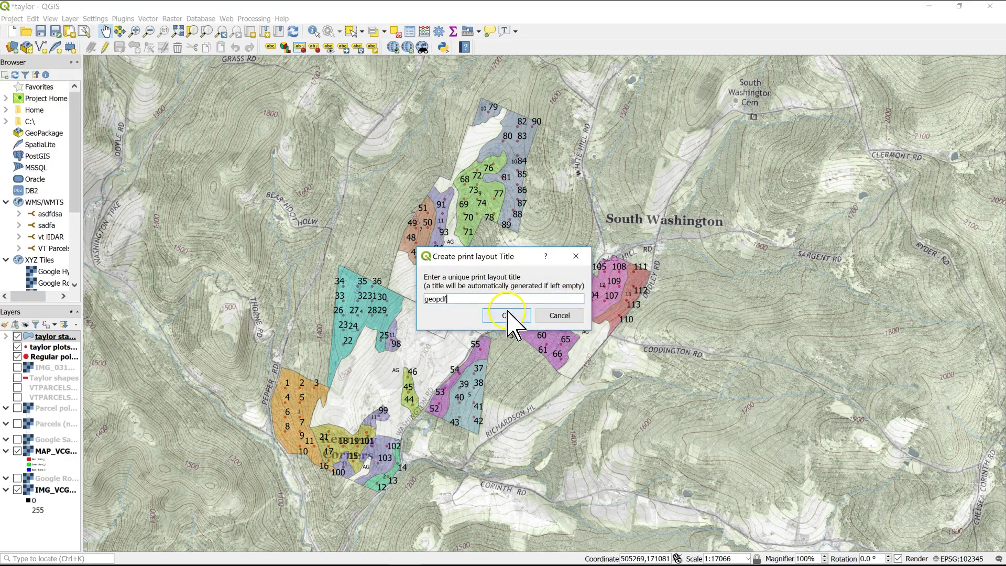
left_click(509, 315)
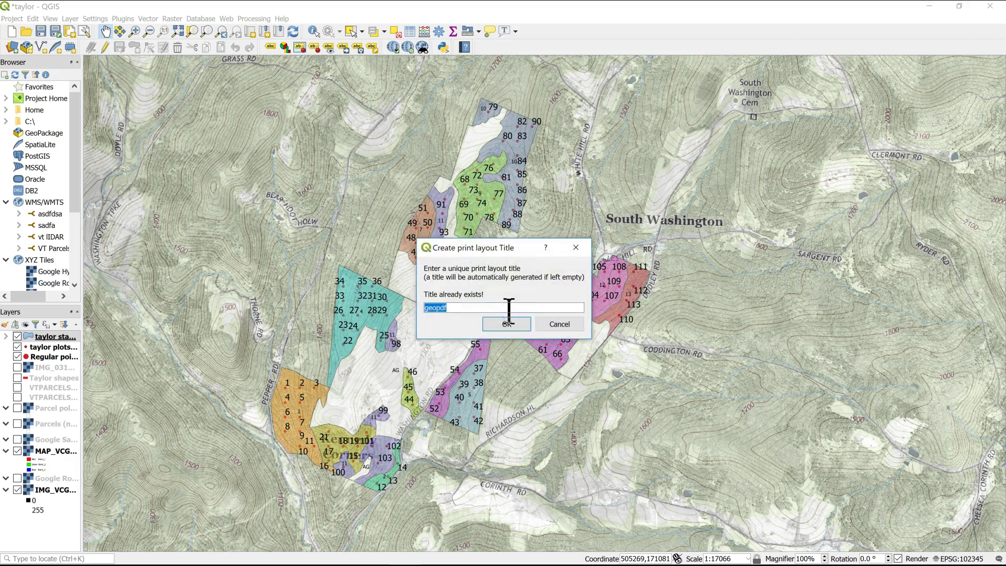
left_click(455, 308)
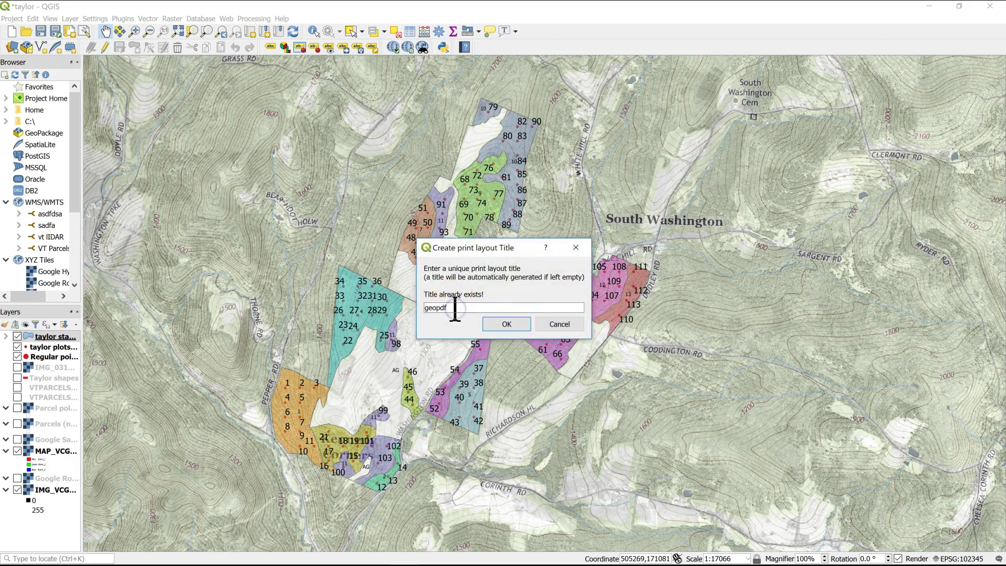
type("2")
left_click(520, 324)
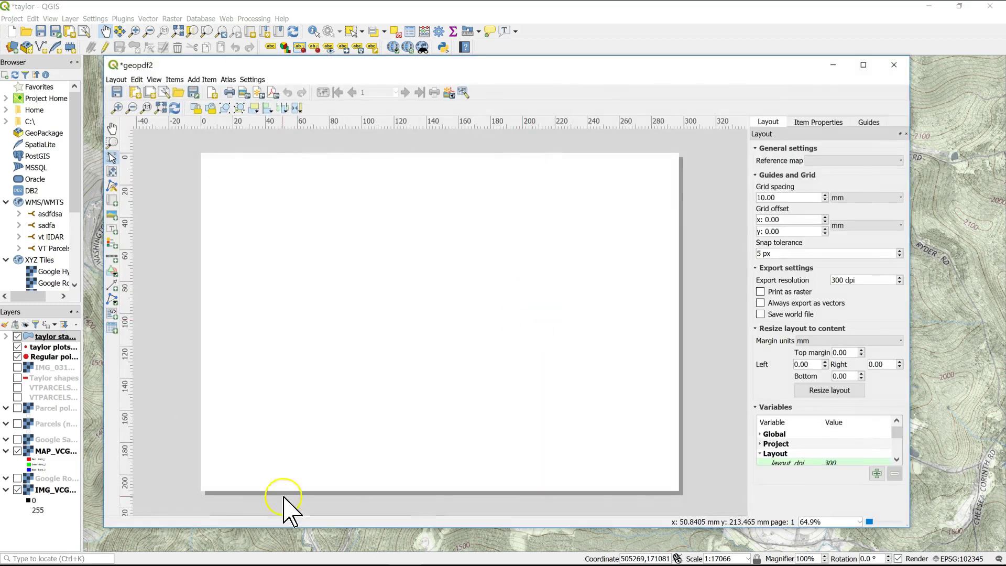
Add a map to the blank layout page, filling it almost entirely and leaving a narrow margin on all sides.
left_click(113, 200)
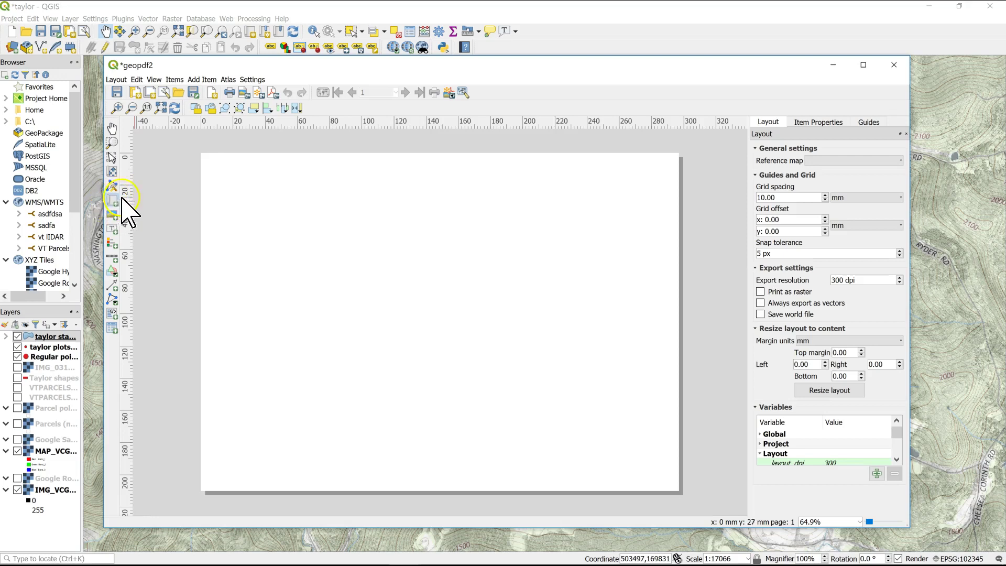
left_click_drag(211, 163, 668, 480)
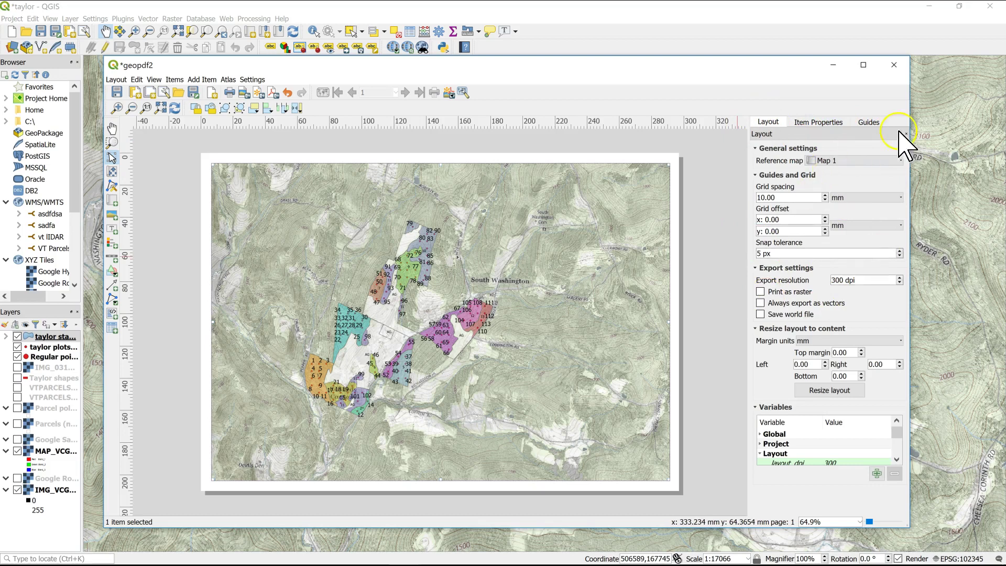
Close the Guides panel, bring up the map's item properties, and check which panels are enabled.
left_click(872, 122)
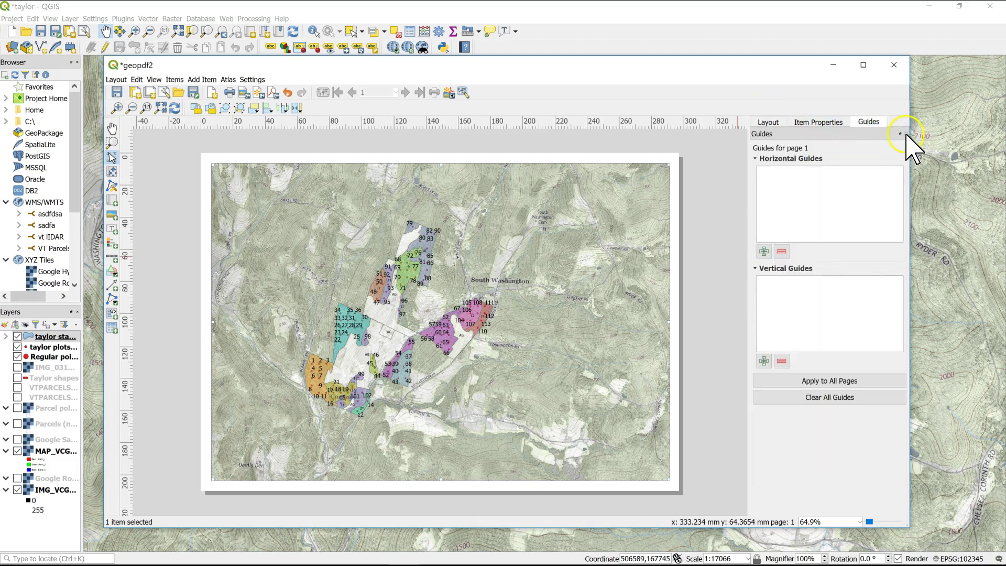
left_click(906, 134)
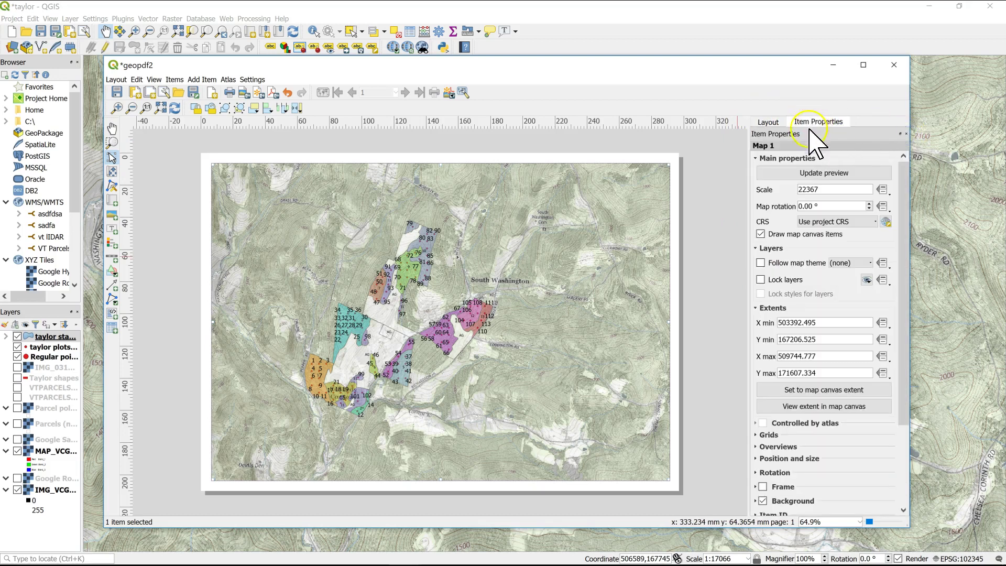
left_click(767, 122)
left_click(818, 123)
left_click(154, 80)
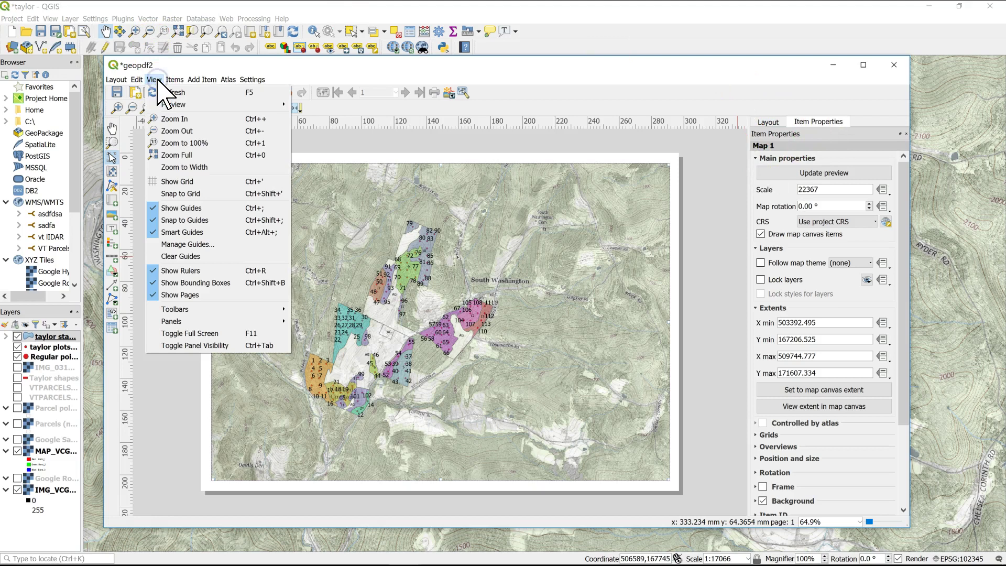
left_click(239, 321)
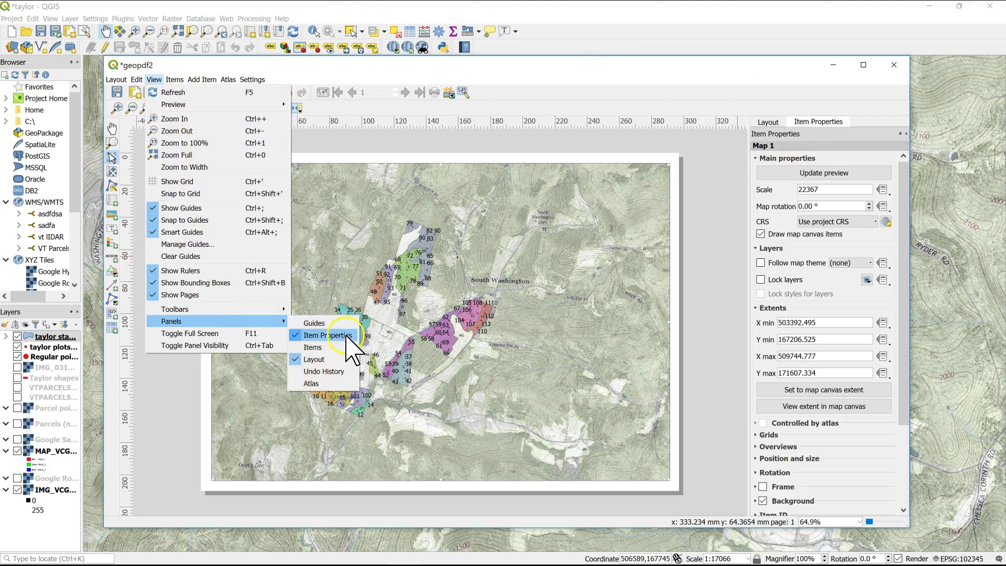
left_click(836, 131)
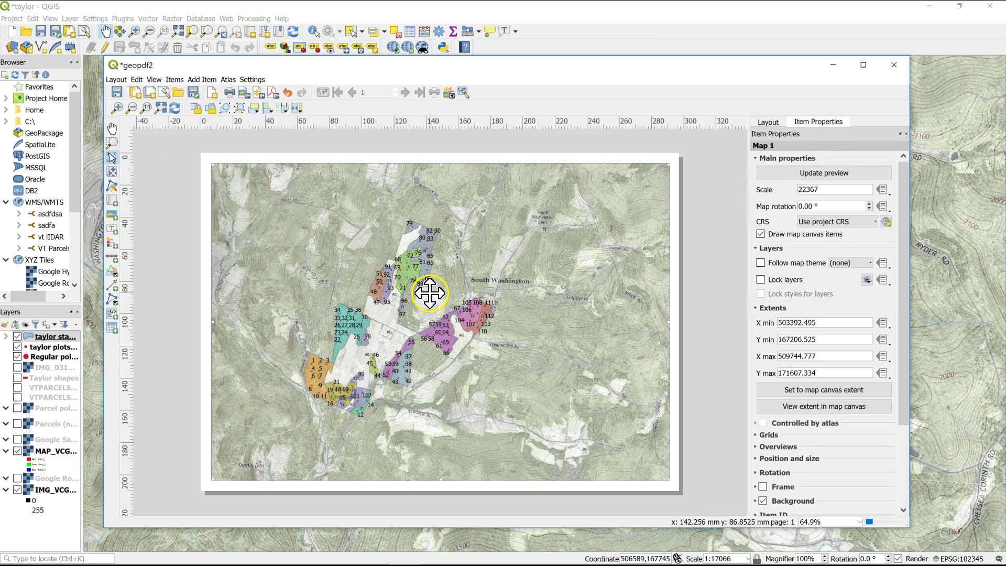
Set the map scale to 12000 and update the preview.
left_click(840, 190)
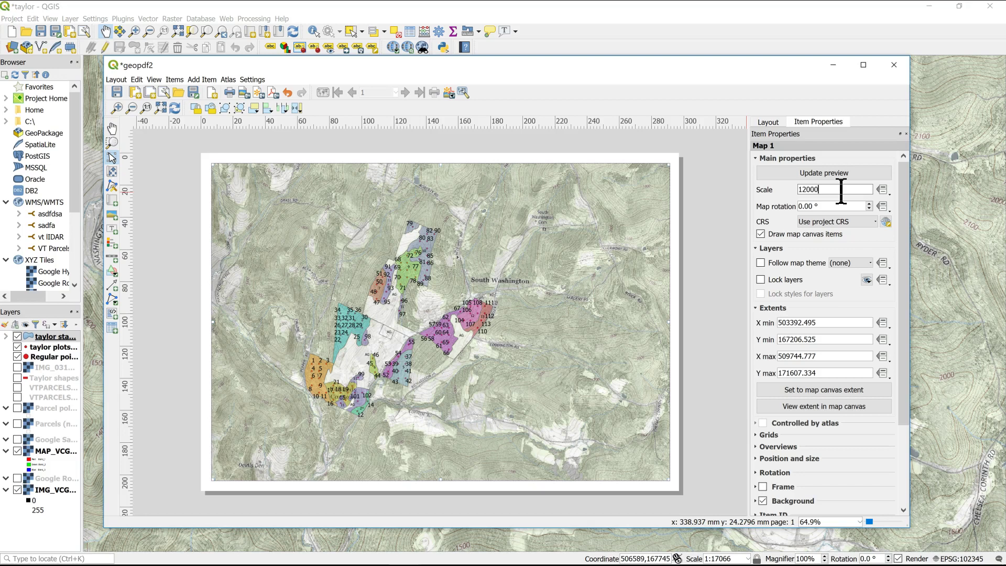
left_click(840, 174)
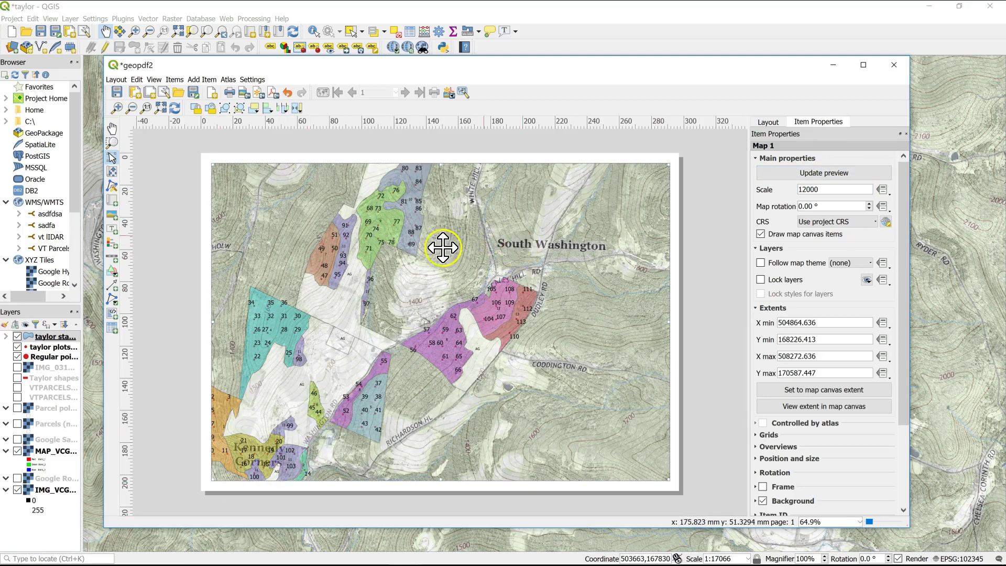
Set the map scale to 16000 so all the coloured stands fit, and update the preview.
left_click(831, 191)
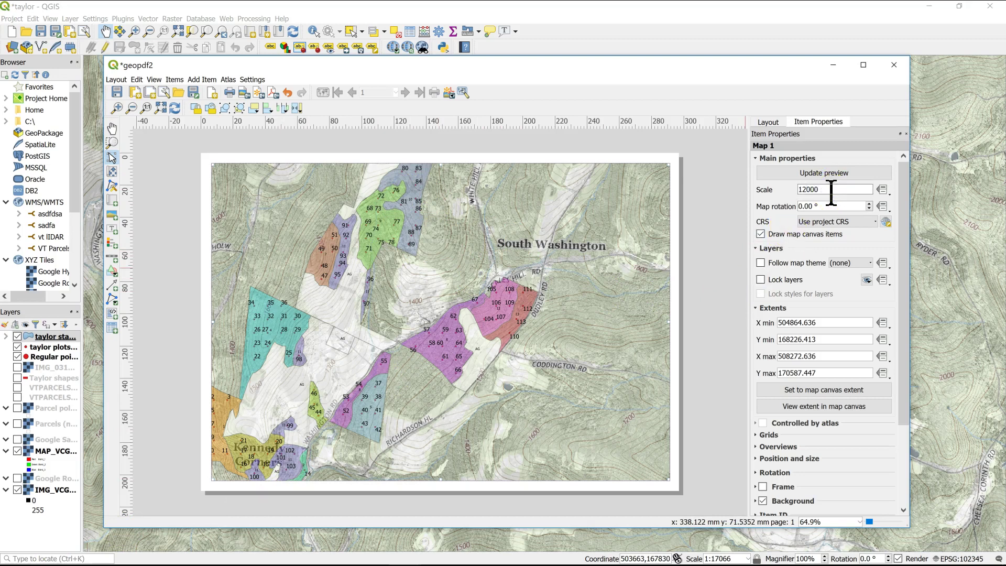
key("Return")
left_click(845, 173)
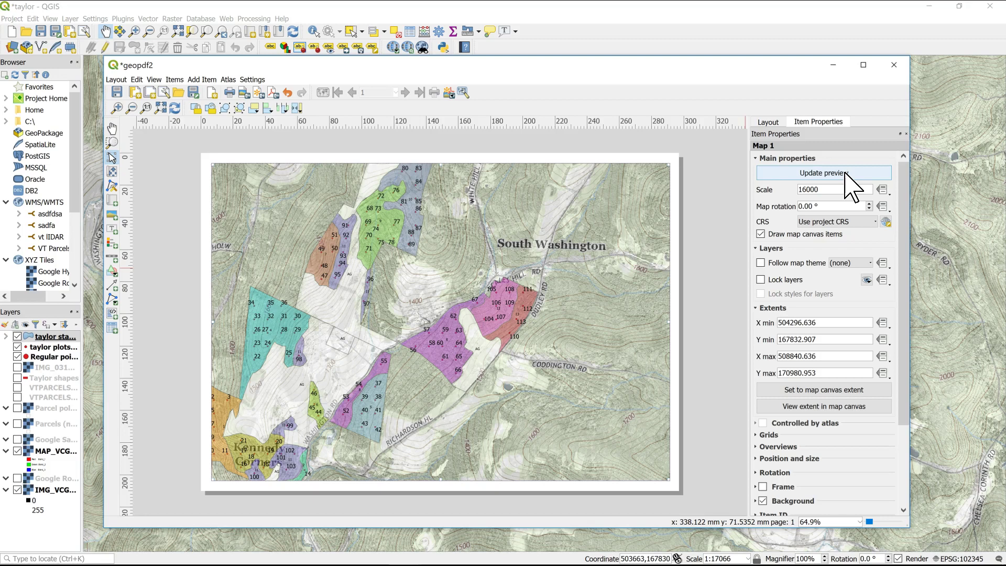
left_click(845, 174)
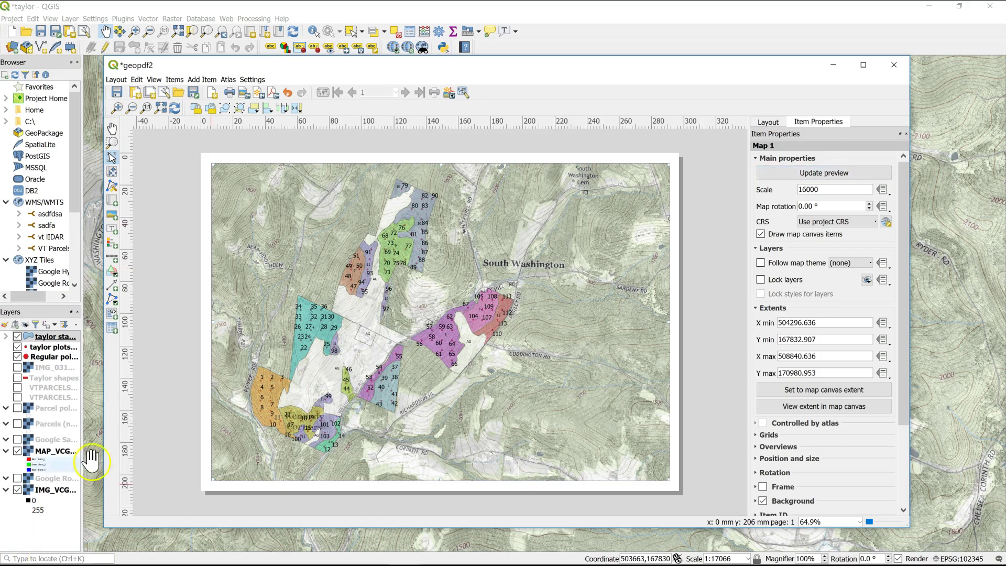
Shift the map content slightly to the right within its frame to centre the stands, and update the preview.
left_click(112, 172)
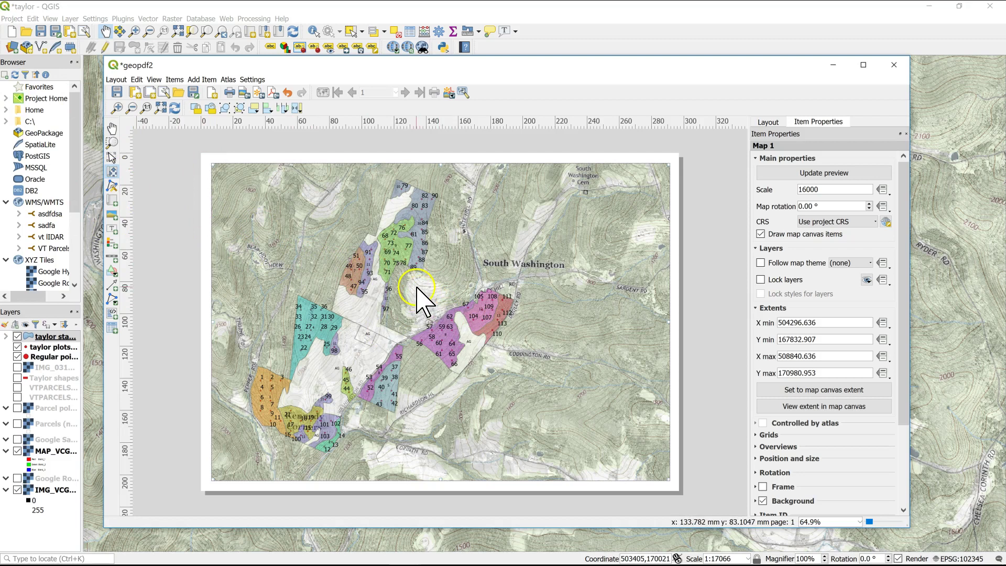
left_click_drag(418, 288, 459, 292)
left_click(816, 172)
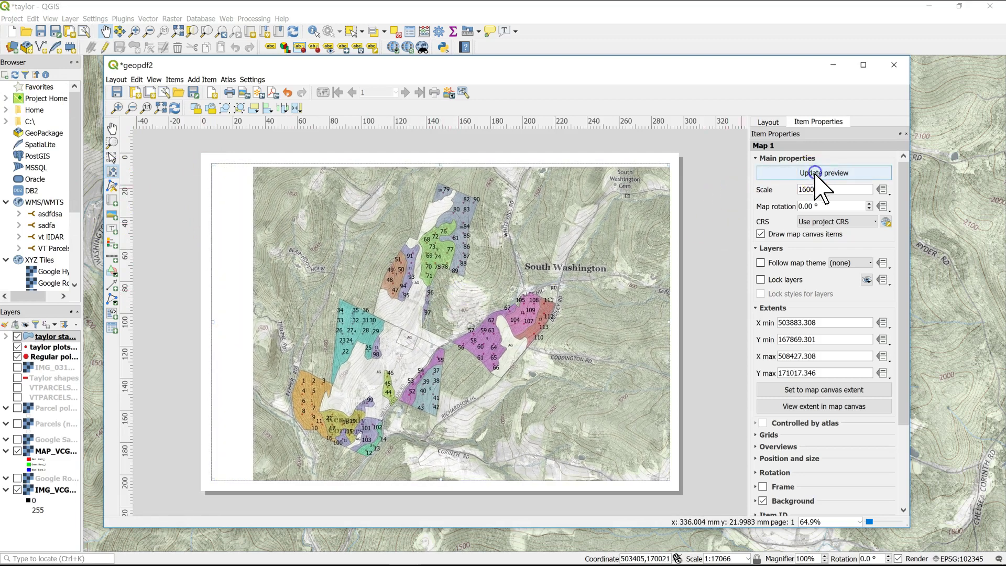
left_click(12, 539)
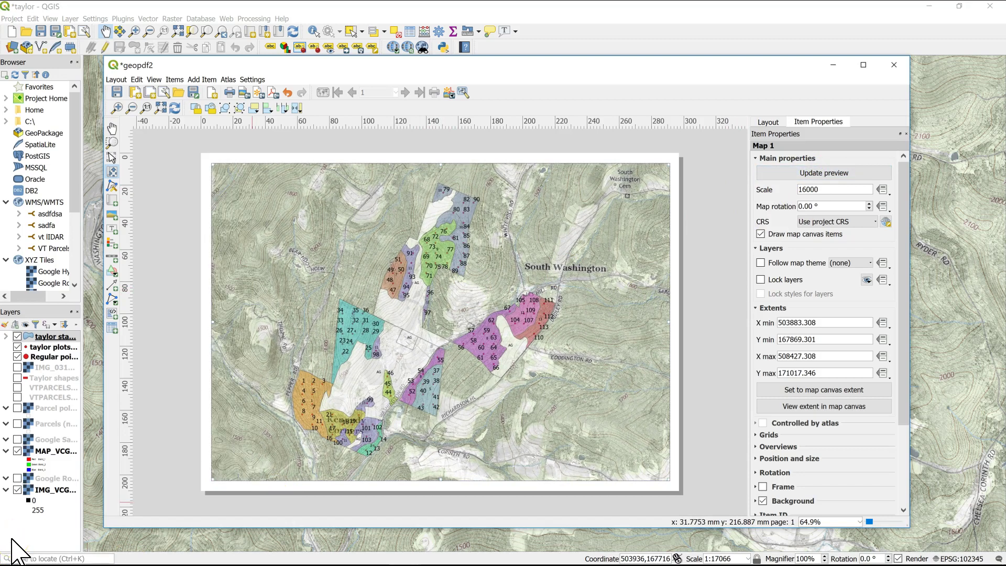
left_click(291, 439)
left_click(201, 97)
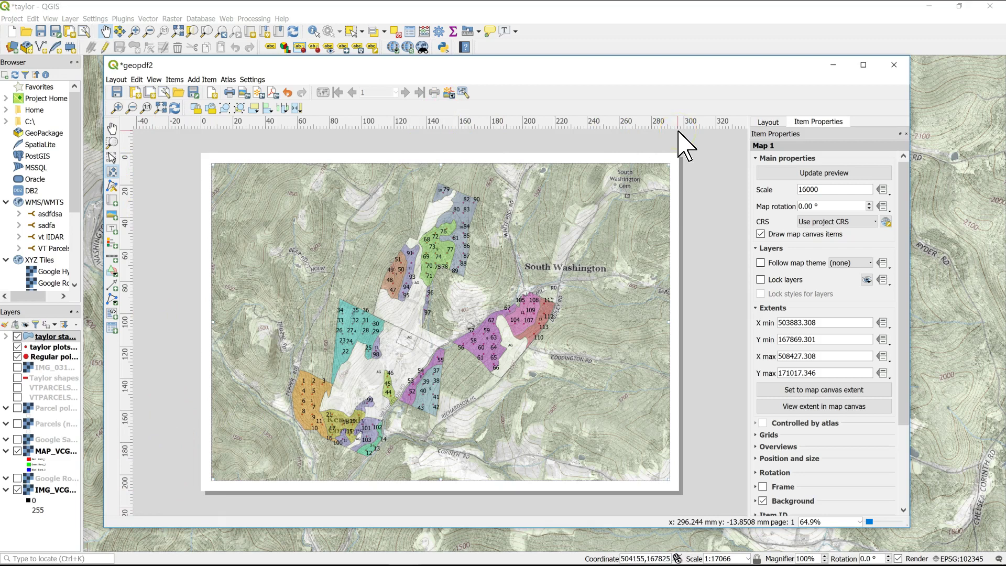
left_click(477, 285)
left_click(393, 215)
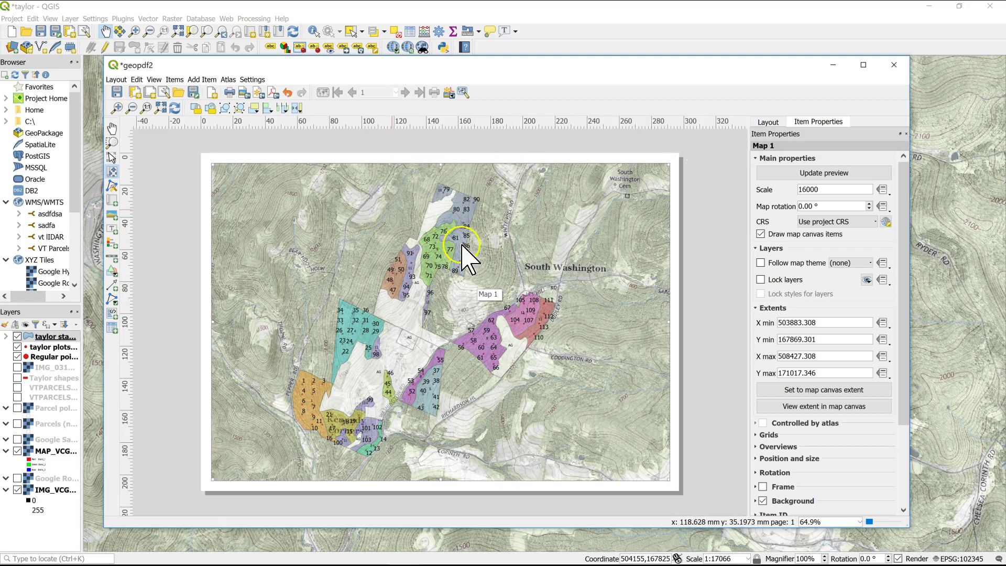
left_click(672, 264)
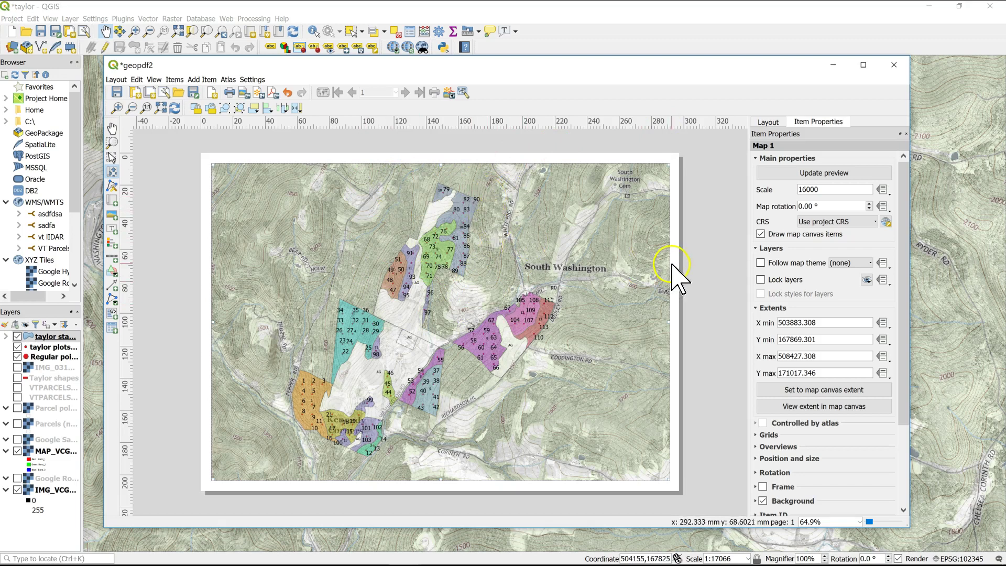
Enable saving a world file in the layout's export settings.
left_click(811, 120)
left_click(768, 122)
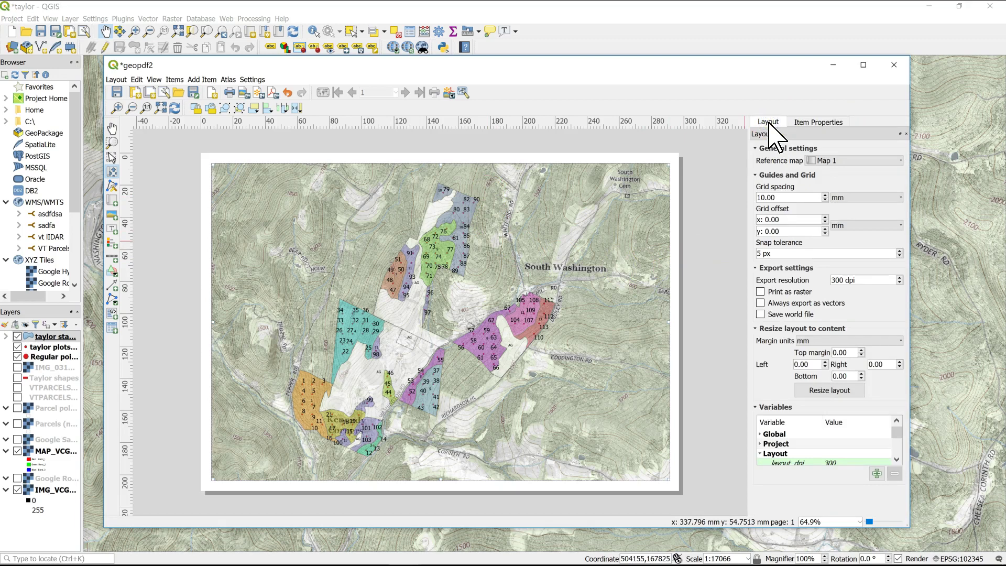
left_click(760, 314)
Export the layout as a PDF named geopdf4.
left_click(118, 80)
left_click(119, 80)
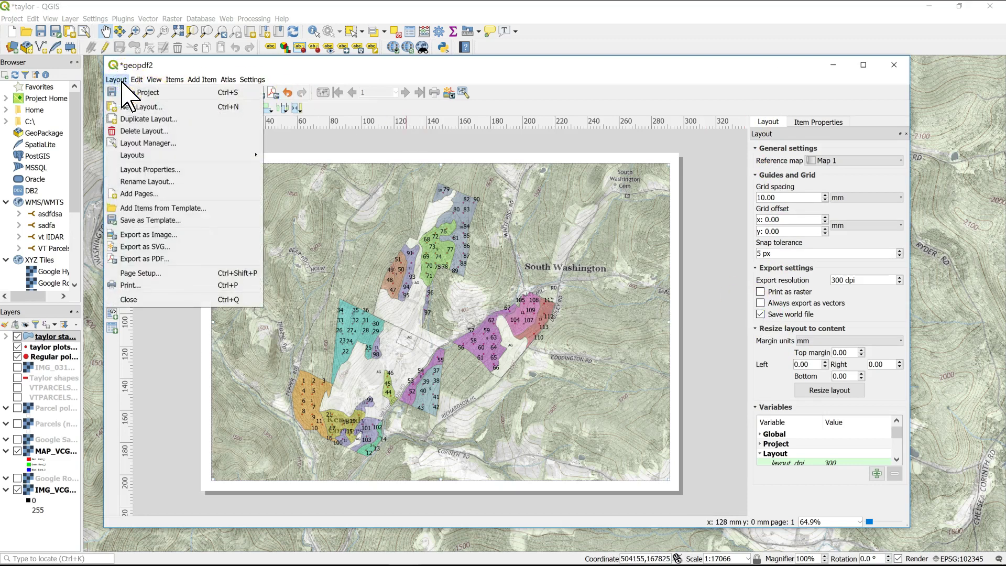
left_click(155, 260)
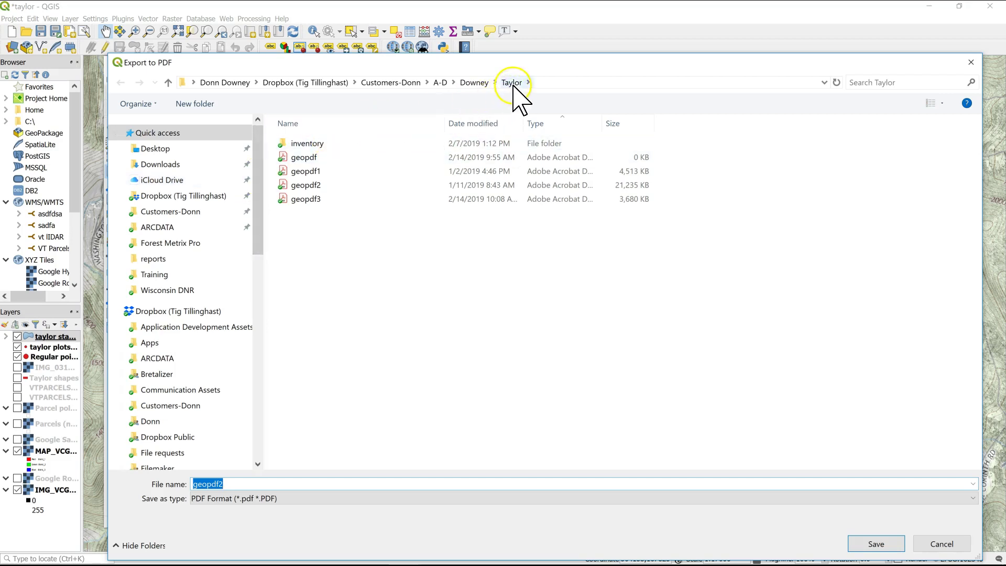
left_click(242, 484)
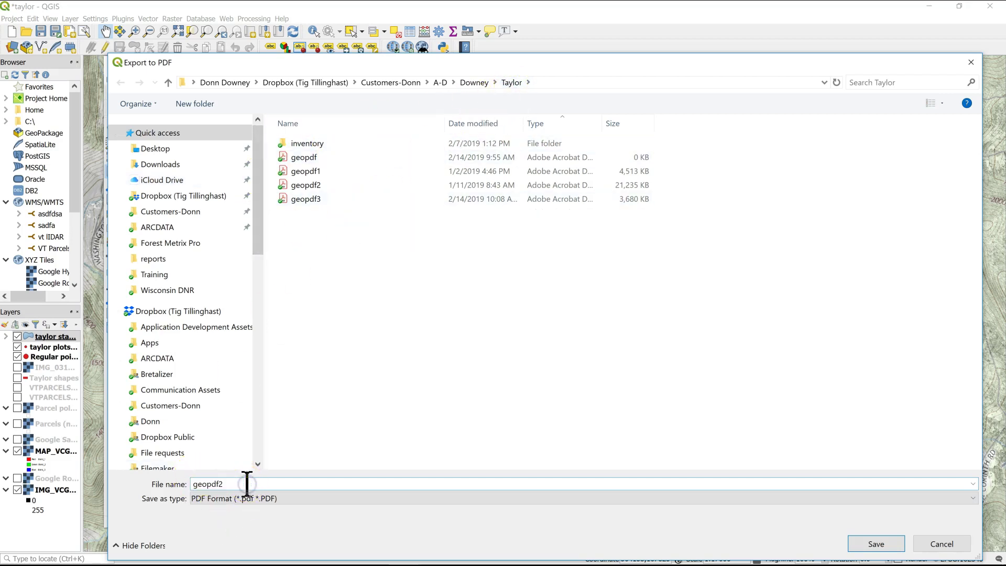
key("BackSpace")
type("4")
left_click(893, 544)
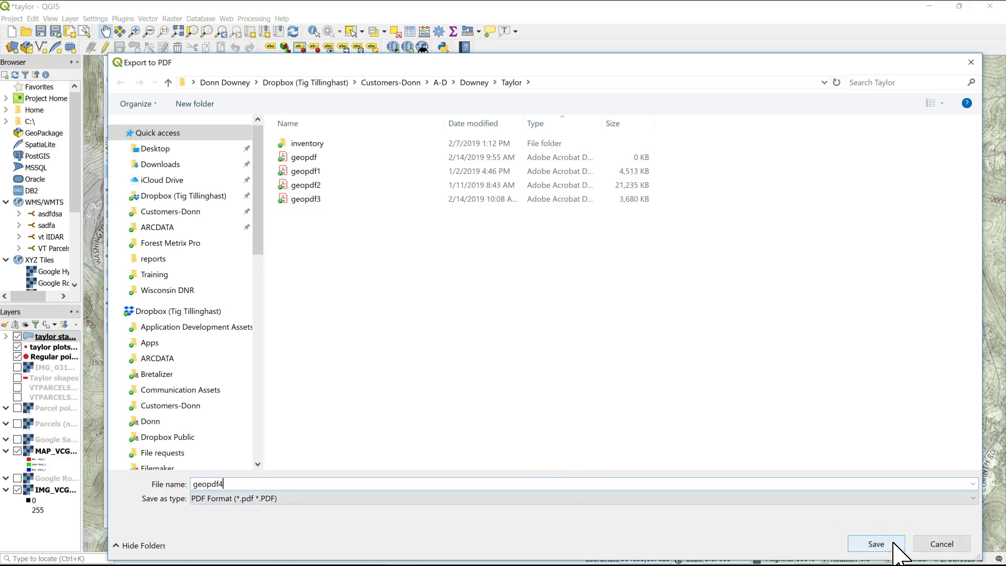
left_click(892, 545)
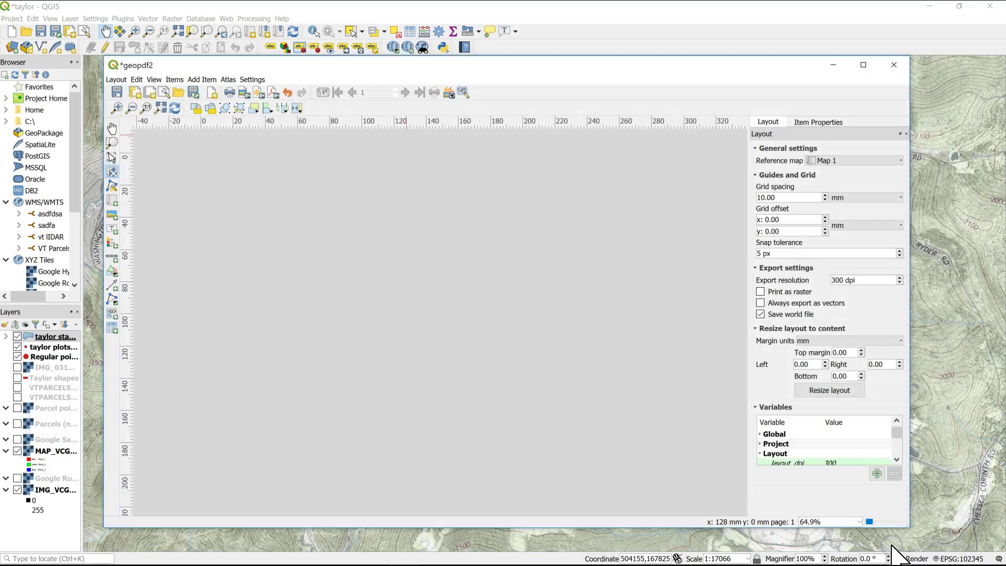
left_click(884, 543)
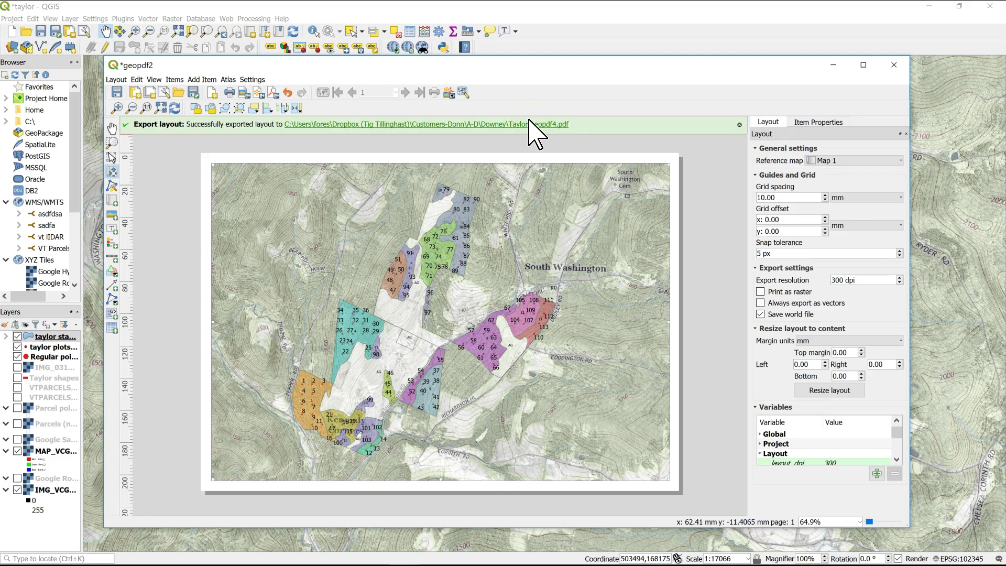
Switch to the mirrored iPhone, open the Avenza map app, and bring up the options for importing a map.
left_click(553, 112)
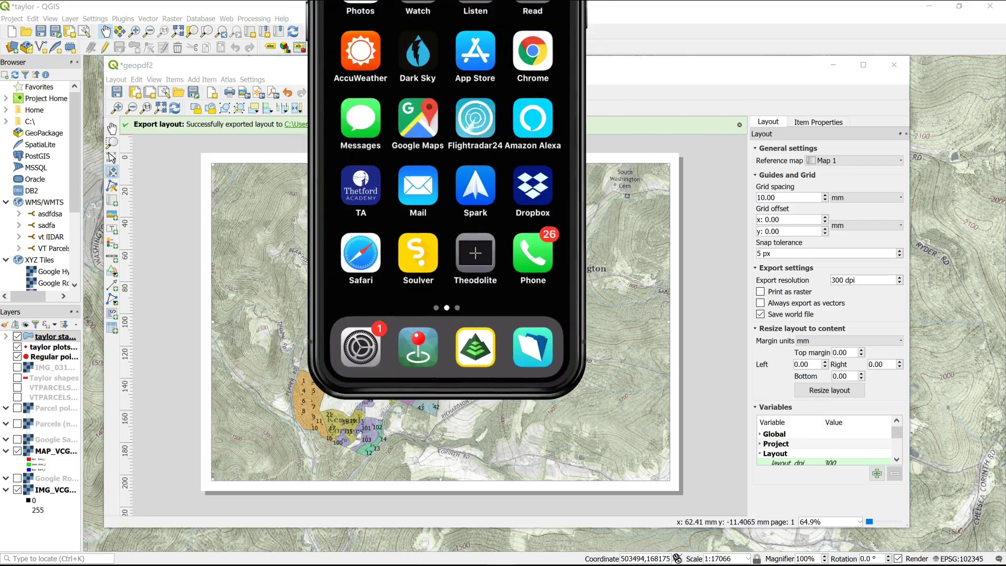
key("Down")
key("Return")
left_click(513, 37)
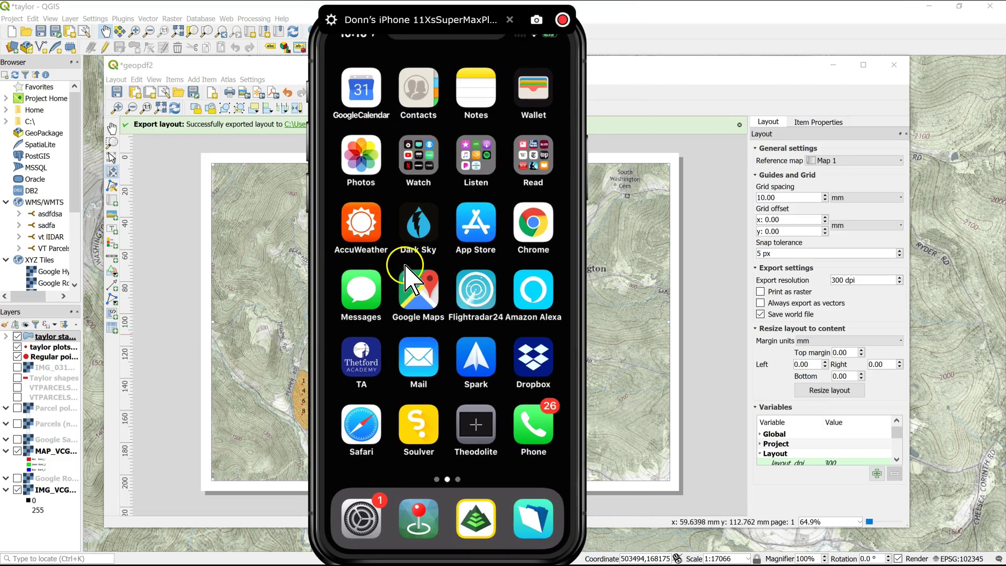
left_click(430, 503)
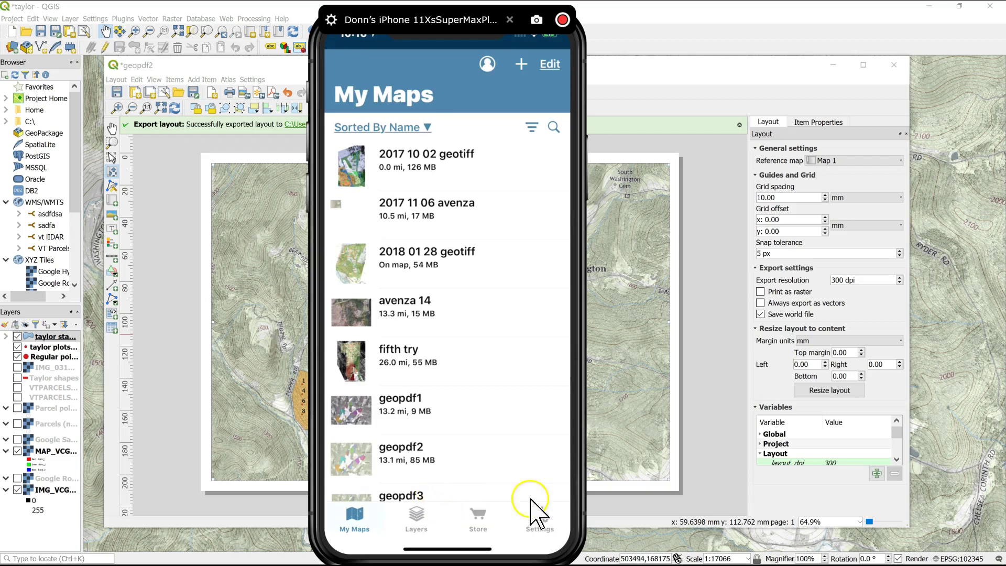
left_click(525, 67)
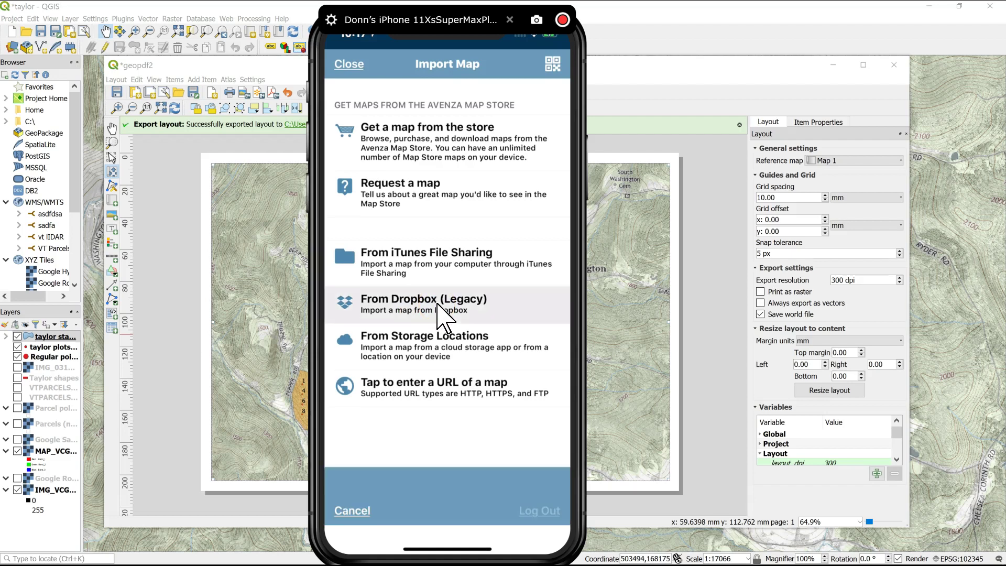
Import geopdf4.pdf from the customer's project folder in Dropbox (Legacy) into the map list.
left_click(434, 303)
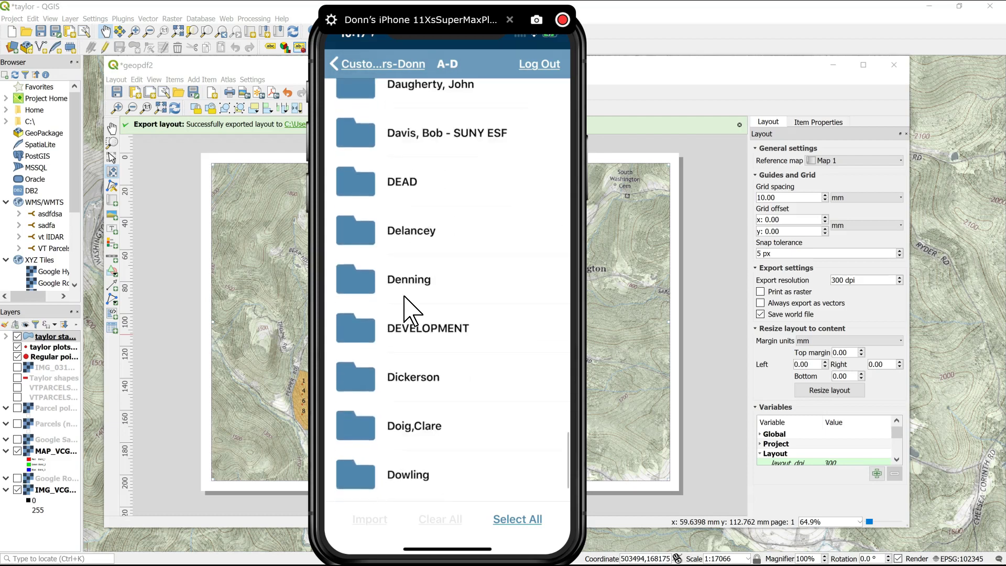
left_click(408, 293)
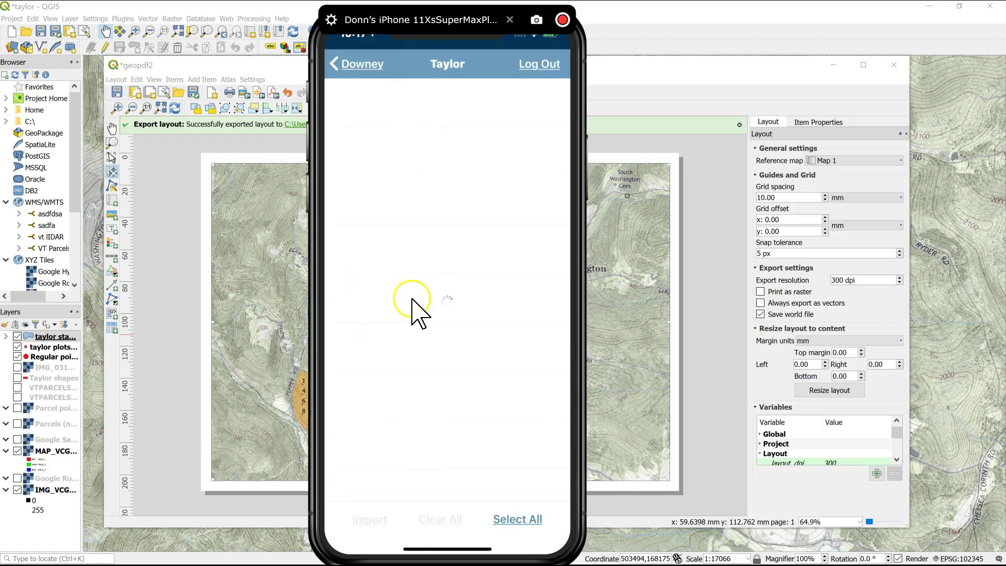
left_click(382, 295)
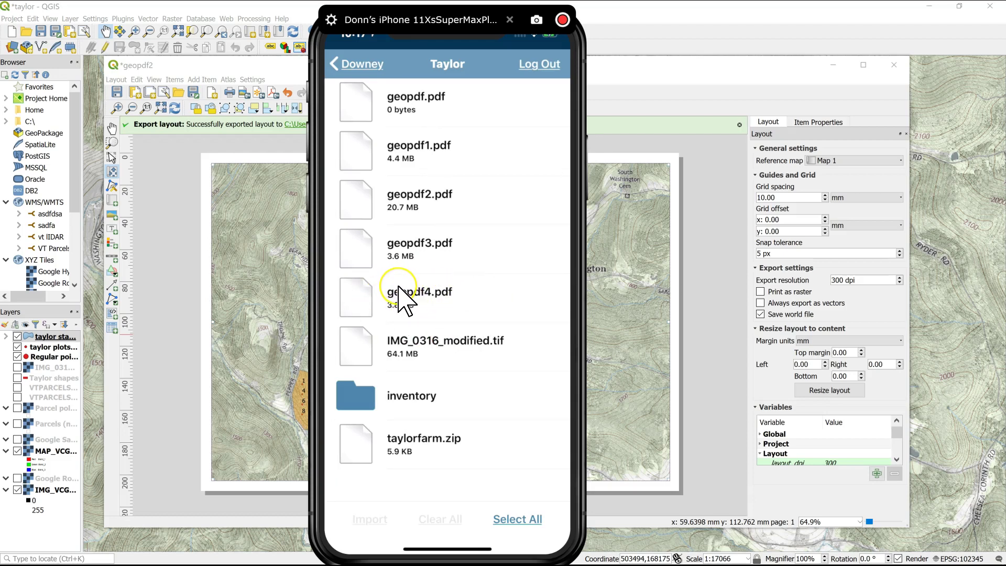
left_click(375, 517)
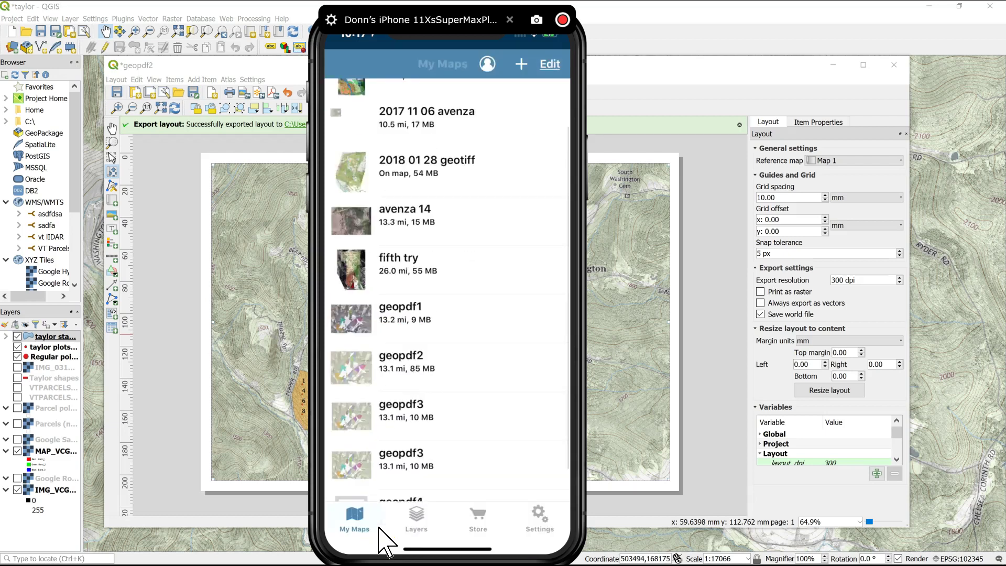
Open the imported geopdf4 map and examine the numbered plots and coloured stands around stand 8.
left_click(431, 465)
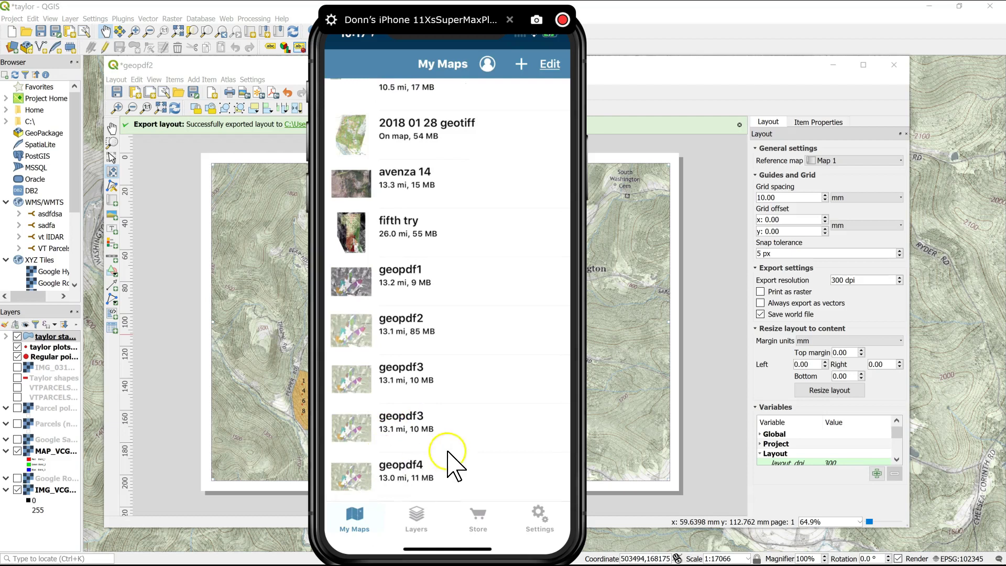
left_click(380, 477)
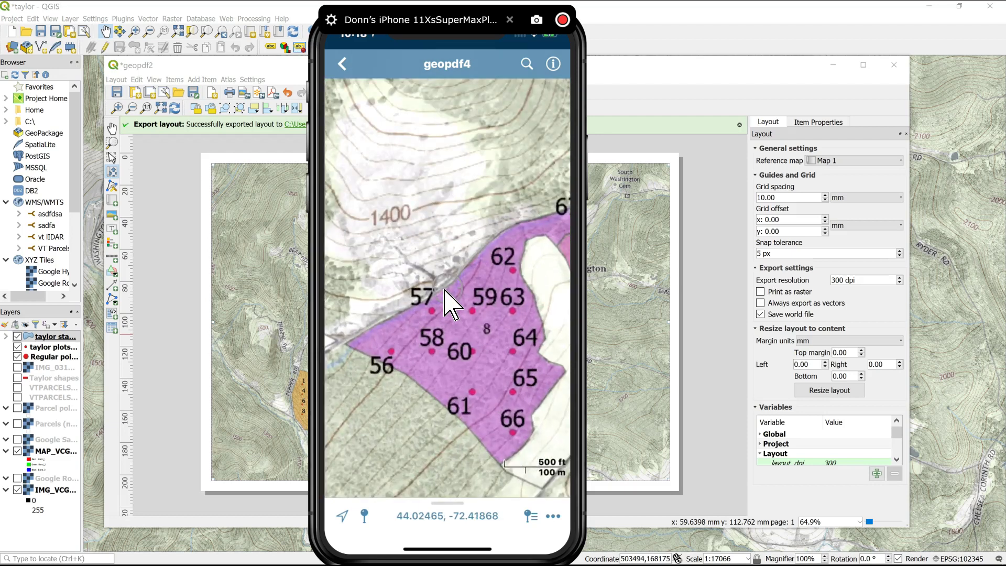
left_click(480, 174)
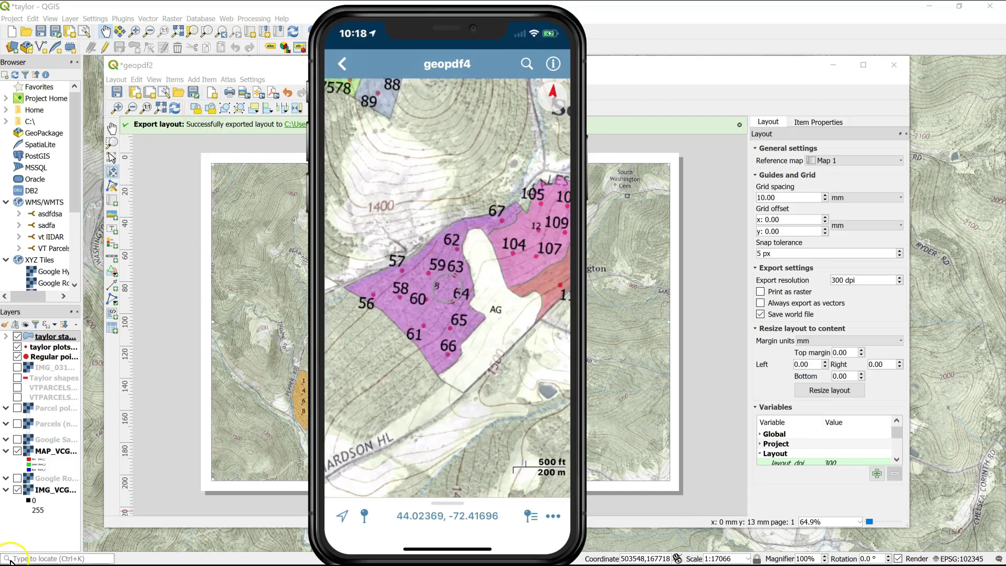